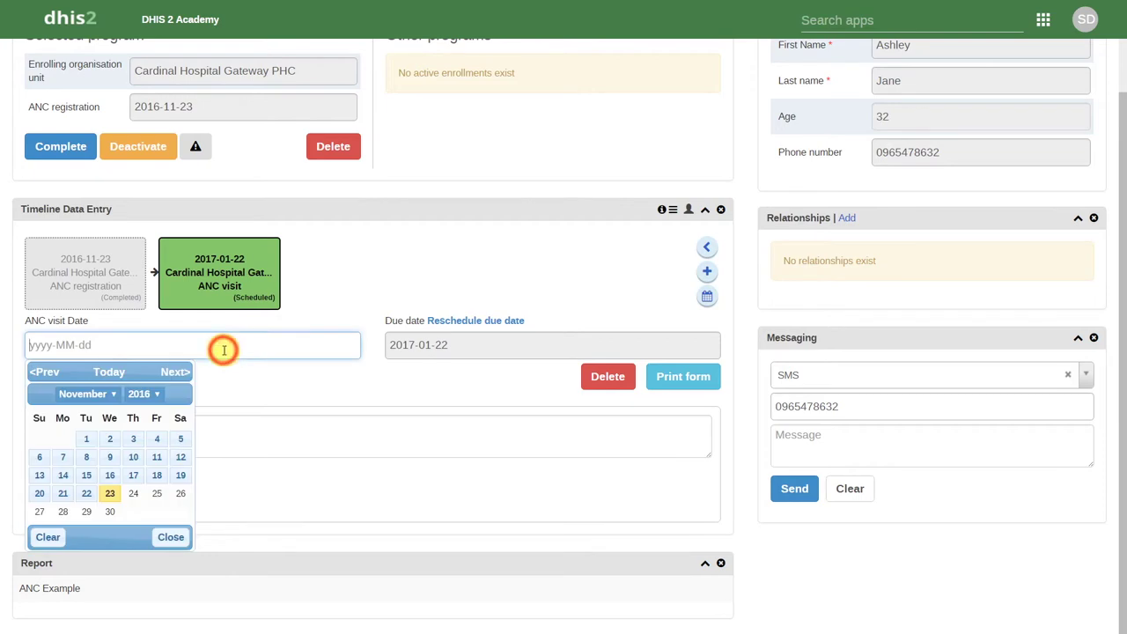
Set the ANC visit date of the scheduled event to 2016-11-23
left_click(110, 494)
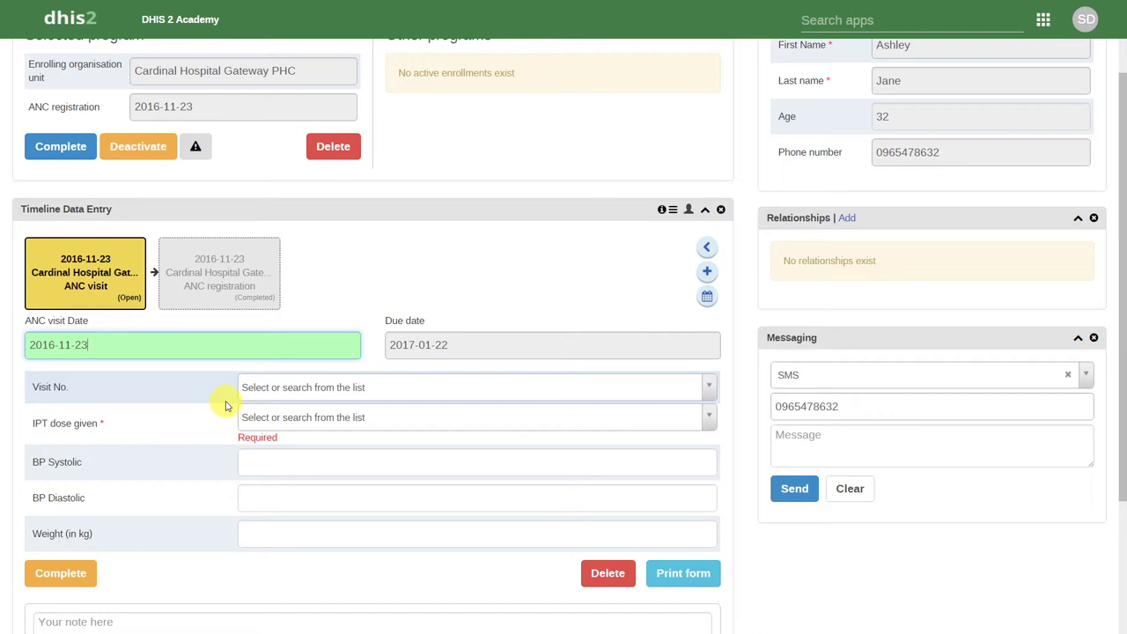
left_click(707, 276)
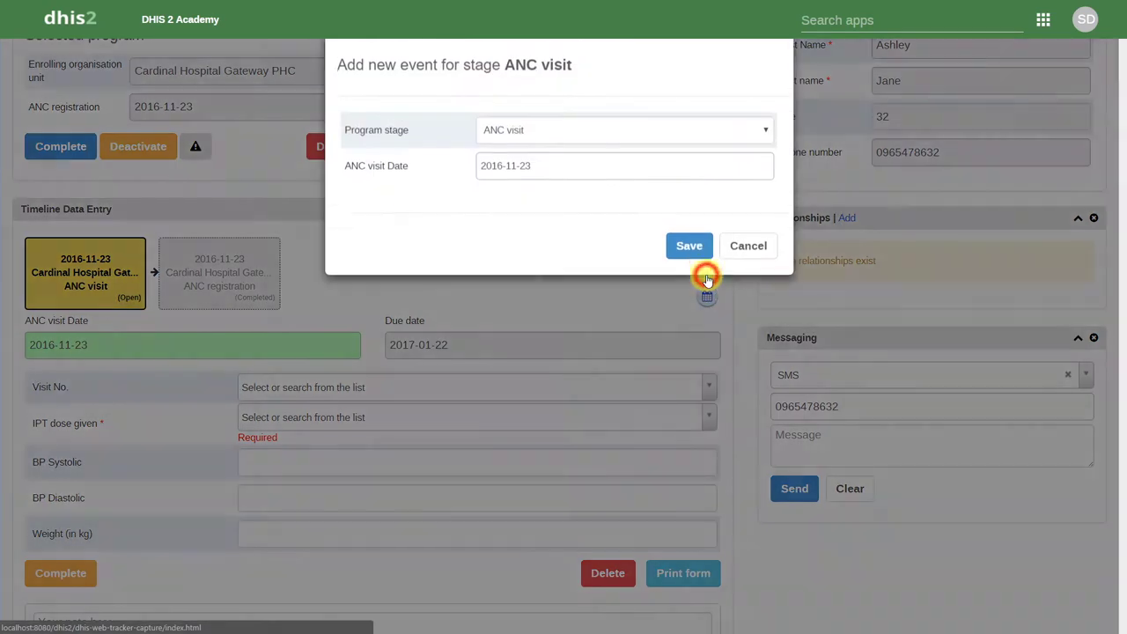
left_click(707, 143)
left_click(708, 142)
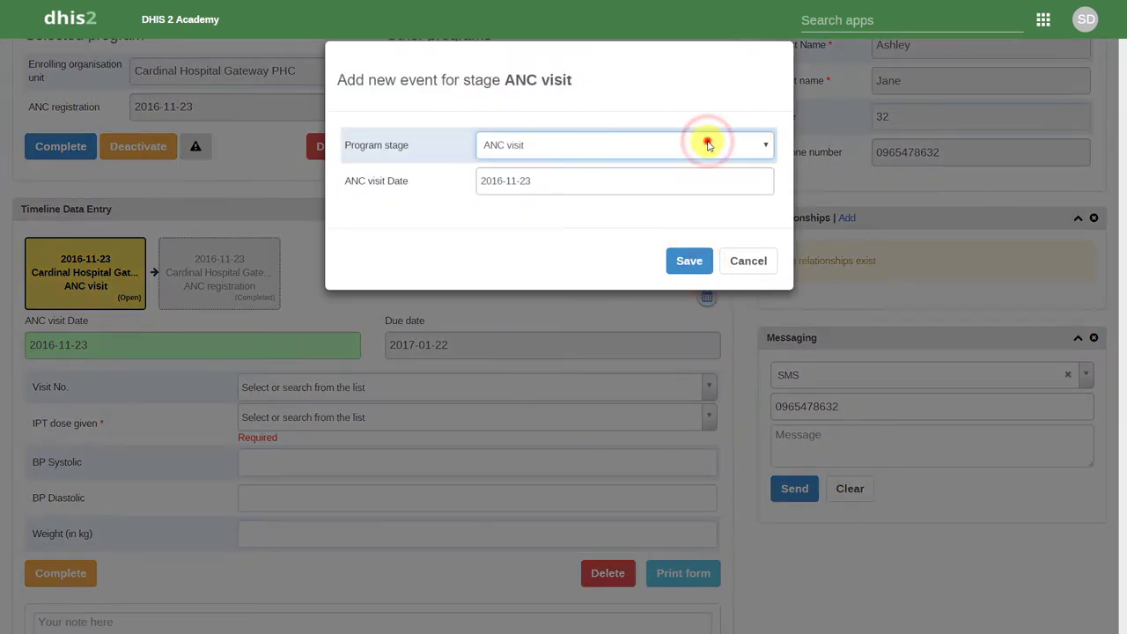
left_click(677, 189)
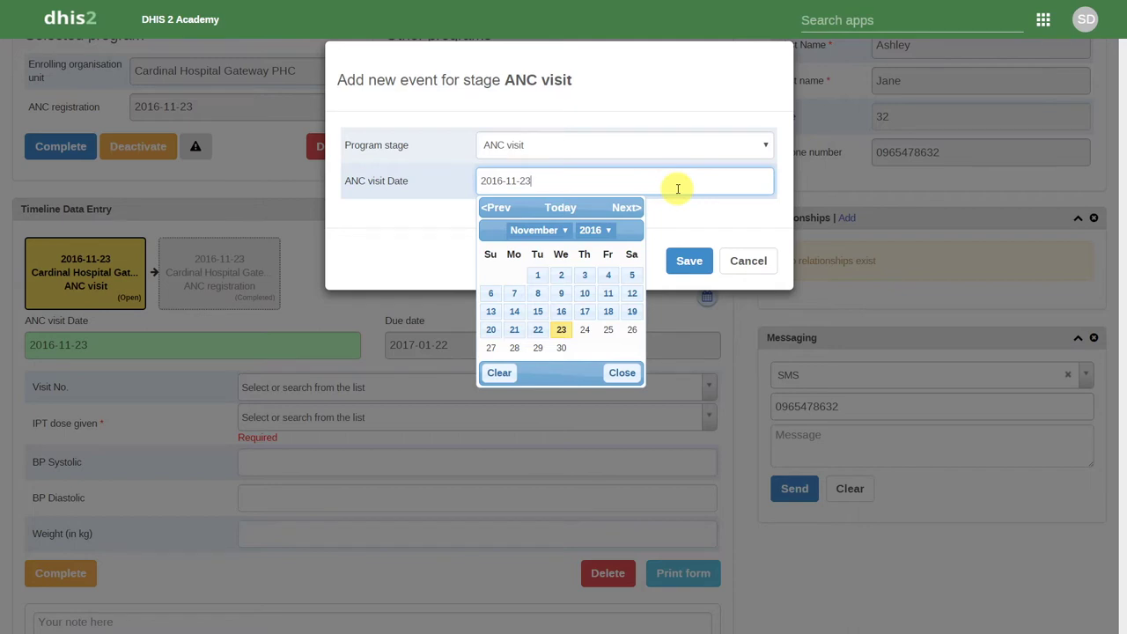
left_click(677, 189)
left_click(693, 223)
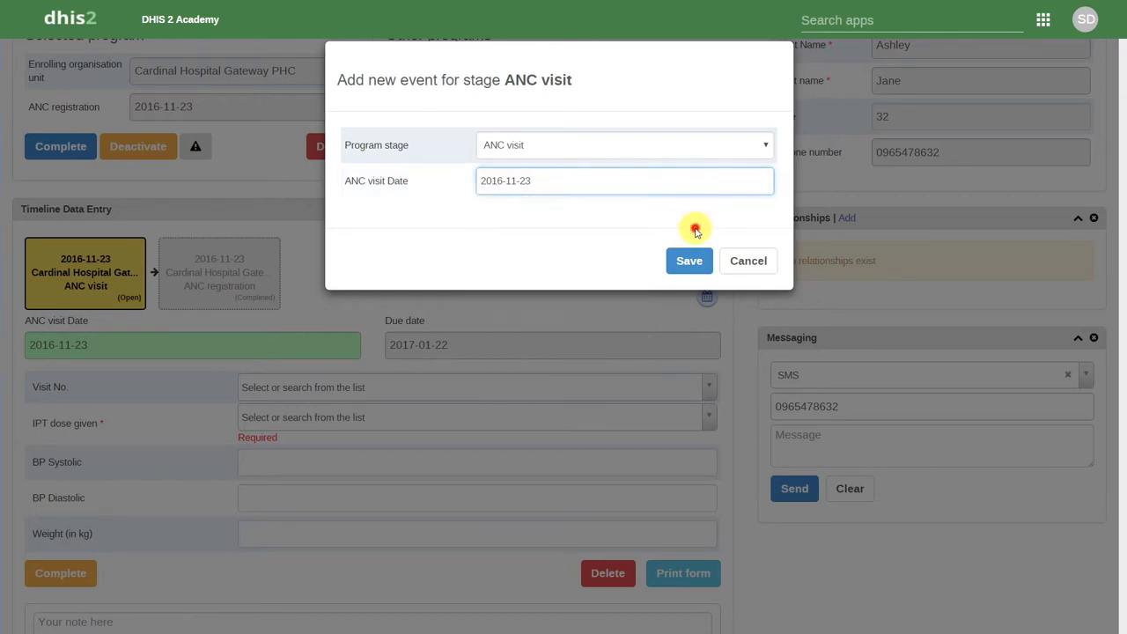
left_click(745, 270)
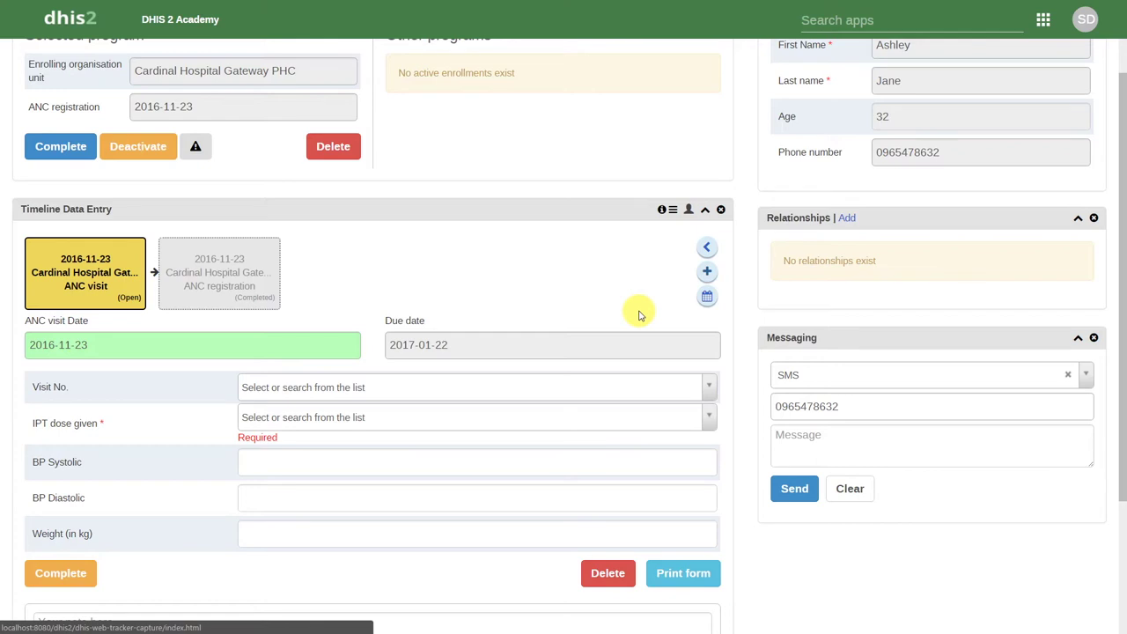
Show the event status legend in Timeline Data Entry and open the completed ANC registration event
left_click(662, 213)
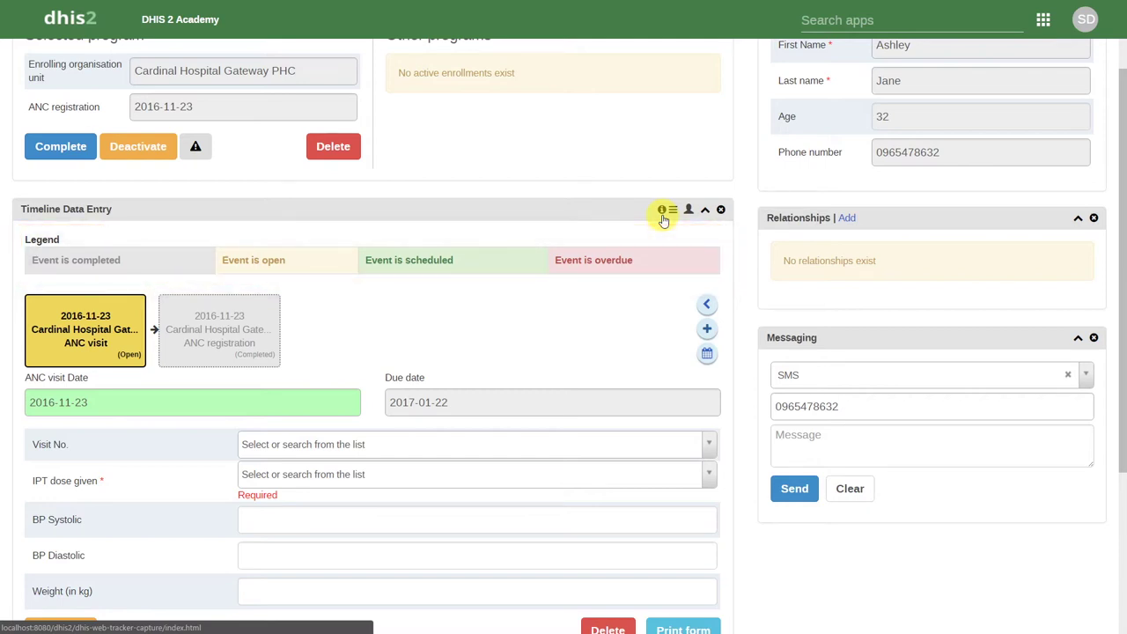
left_click(231, 329)
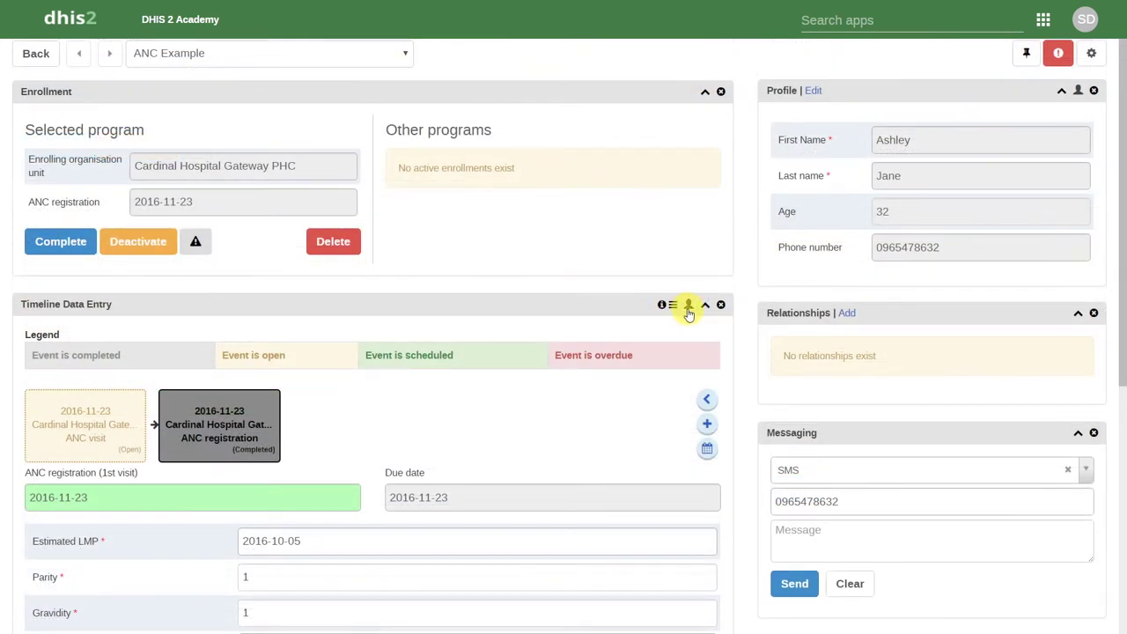
Review the full audit history of the ANC registration event's data elements, then close it
left_click(688, 309)
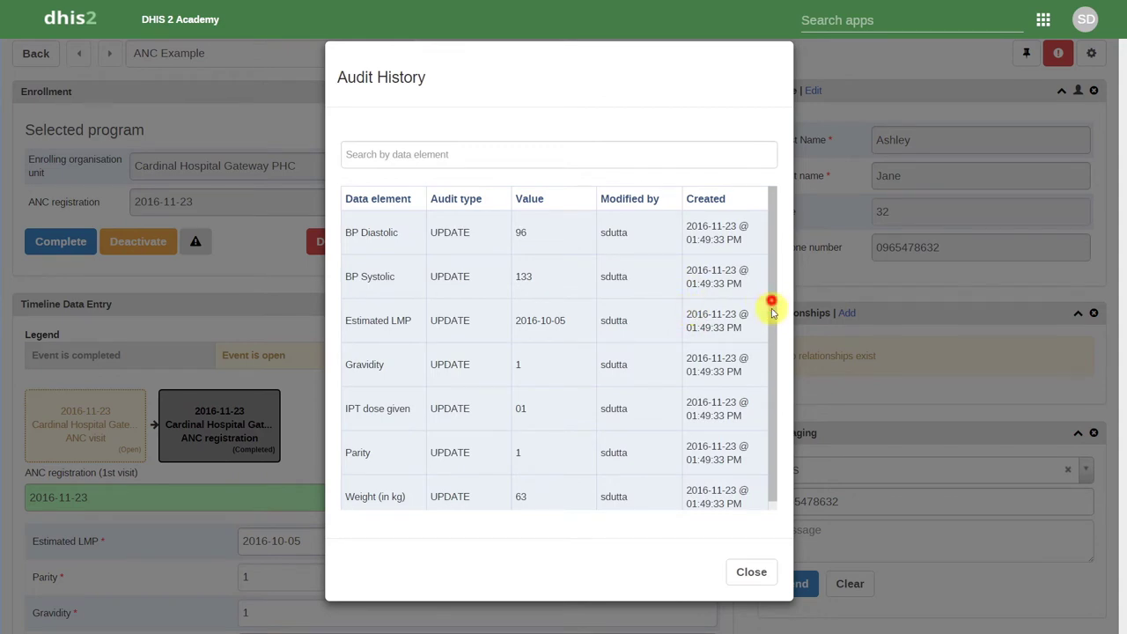
left_click_drag(772, 299, 755, 338)
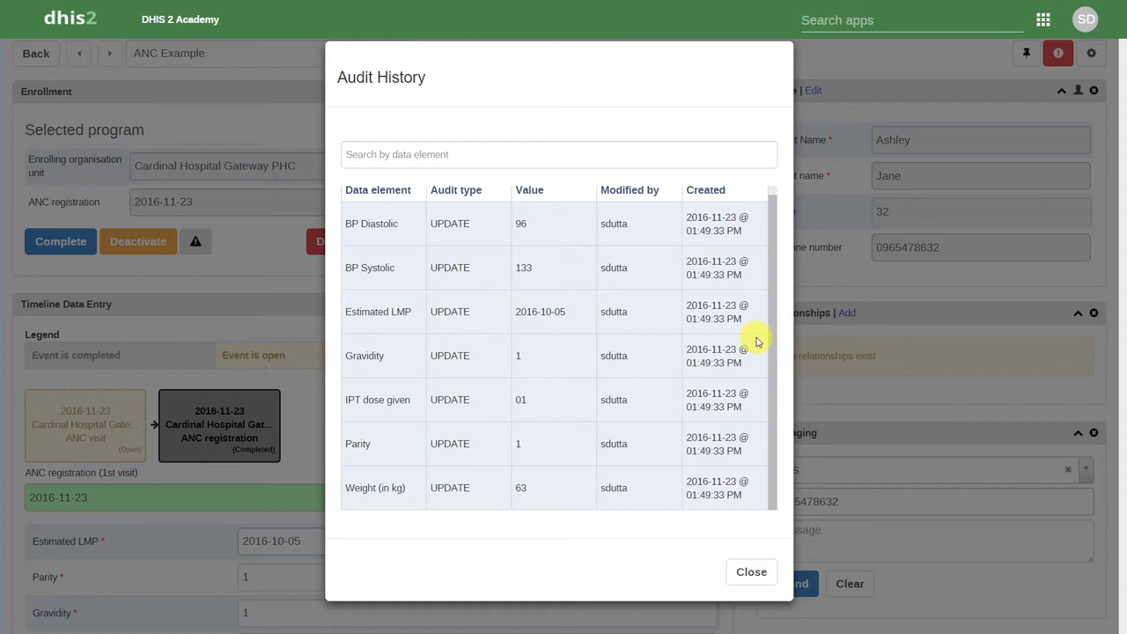
left_click(752, 570)
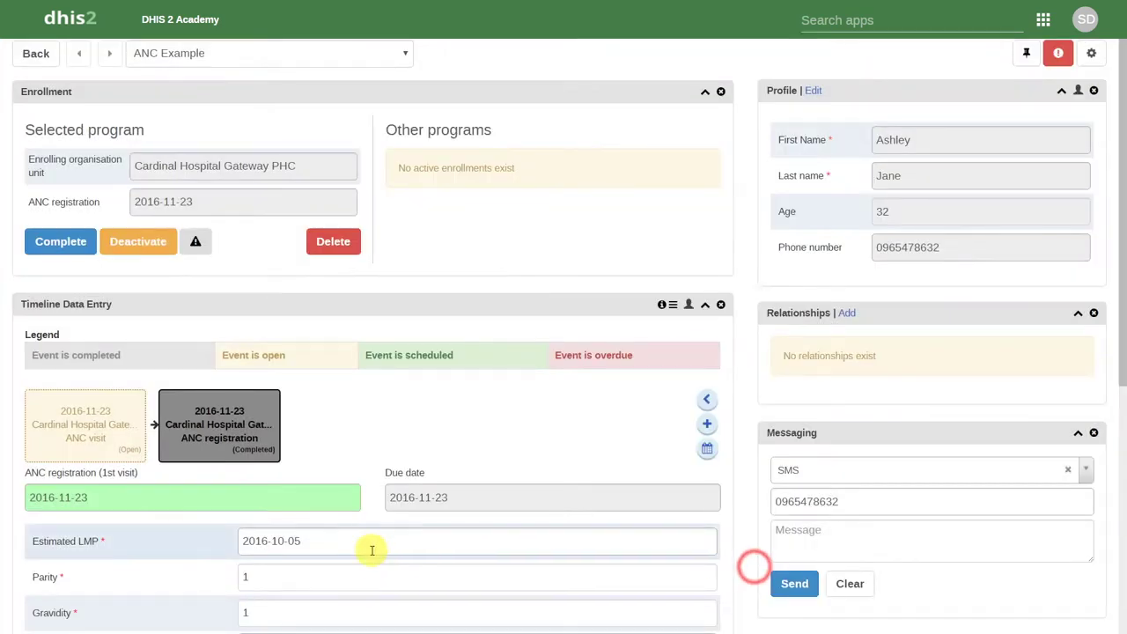
Set Parity to 2 in the ANC registration event
left_click(270, 576)
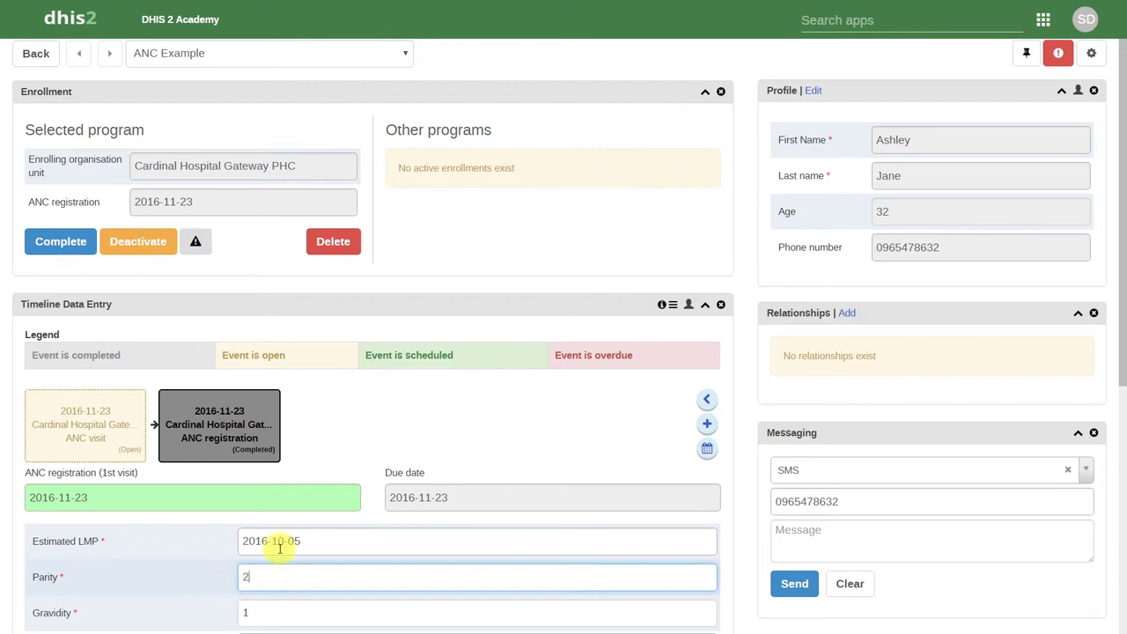
type("2")
left_click(455, 440)
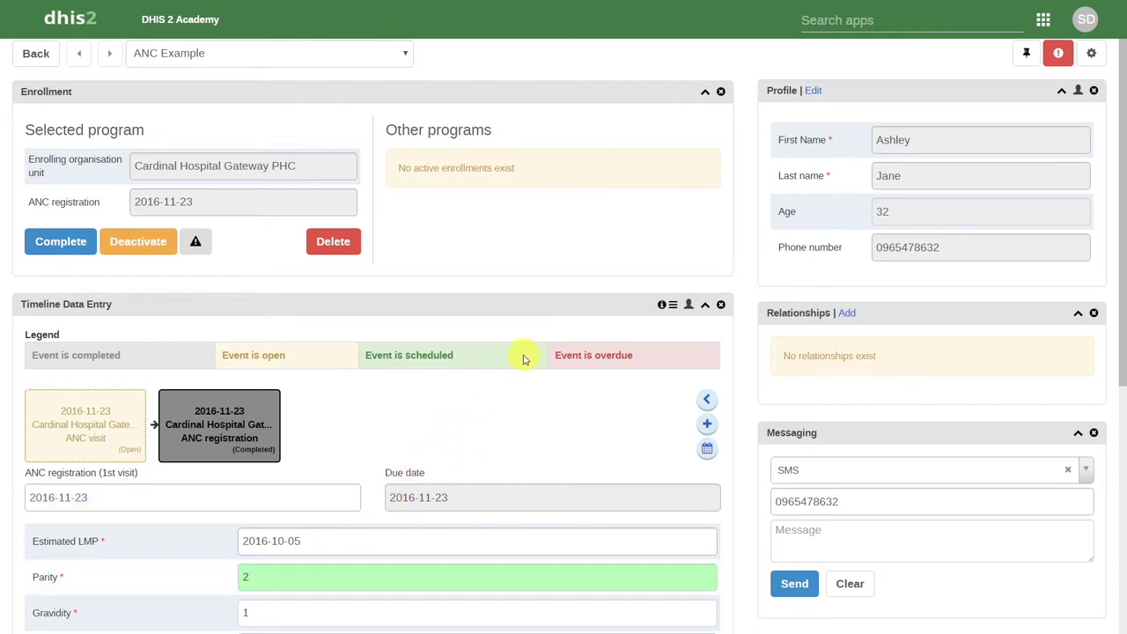
Check the audit history again for the Parity entries, then close it
left_click(687, 305)
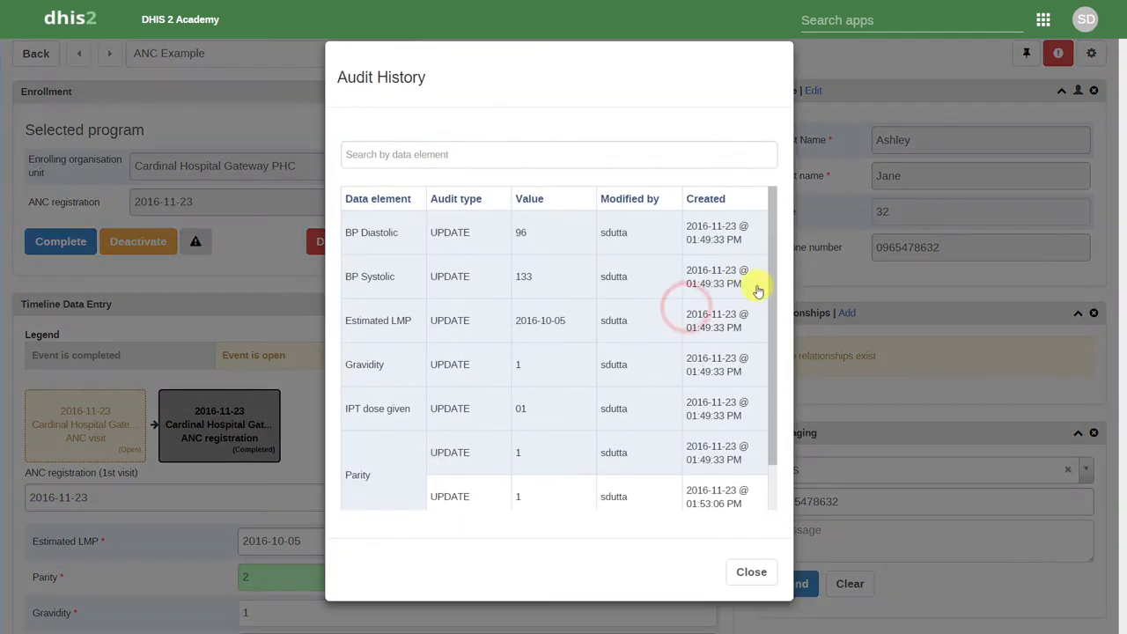
left_click_drag(773, 275, 777, 326)
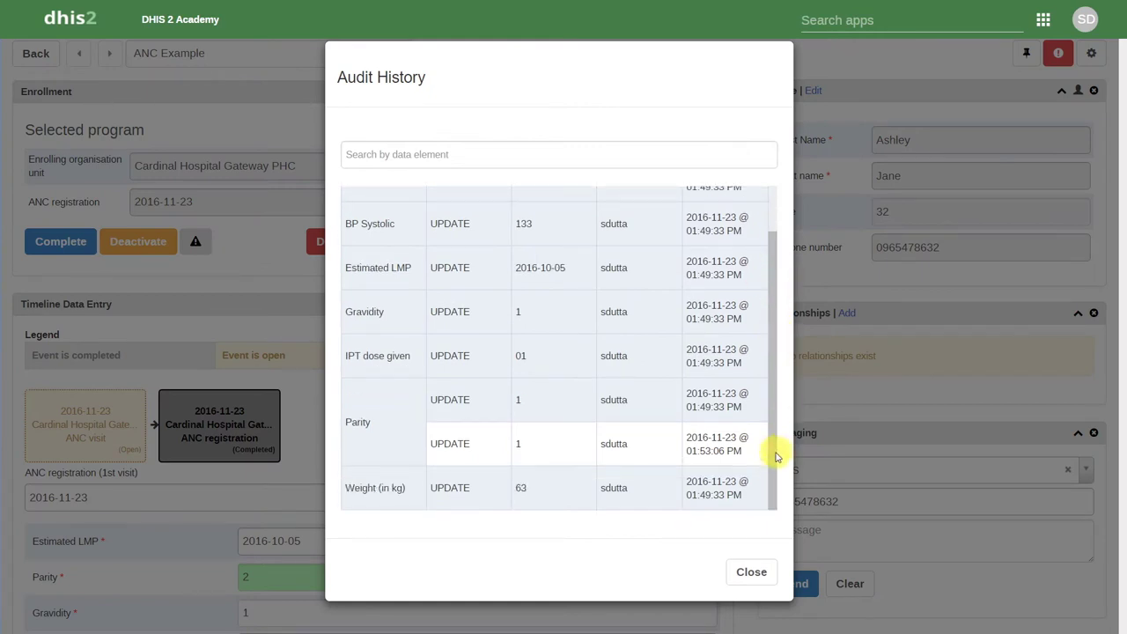
left_click(751, 572)
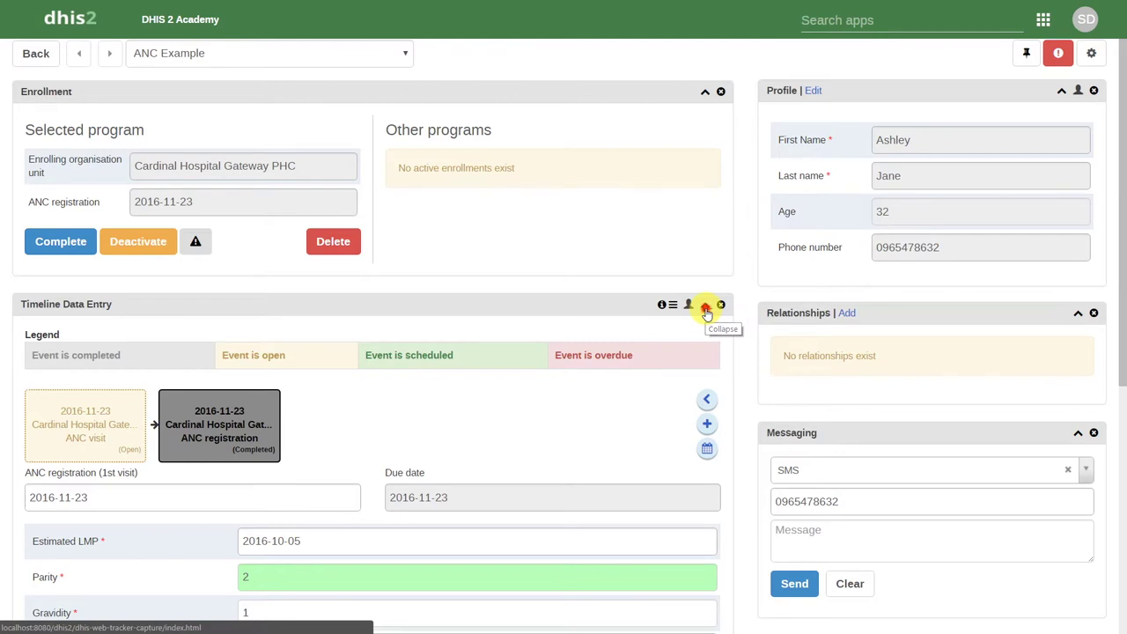
Collapse the Timeline Data Entry widget and expand it again
left_click(705, 305)
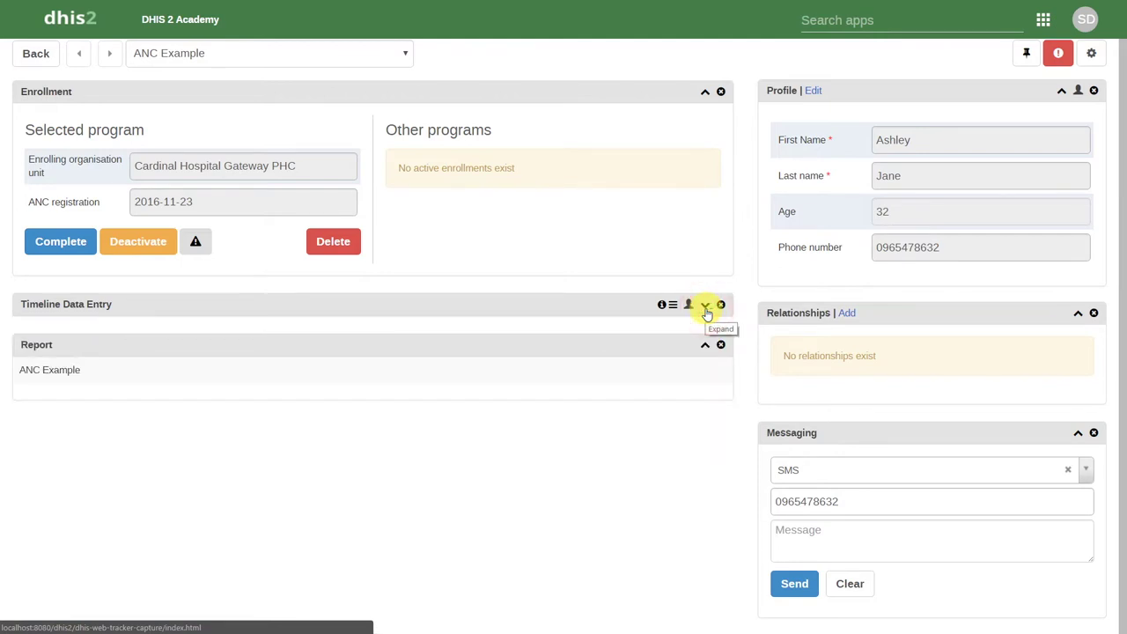
left_click(706, 305)
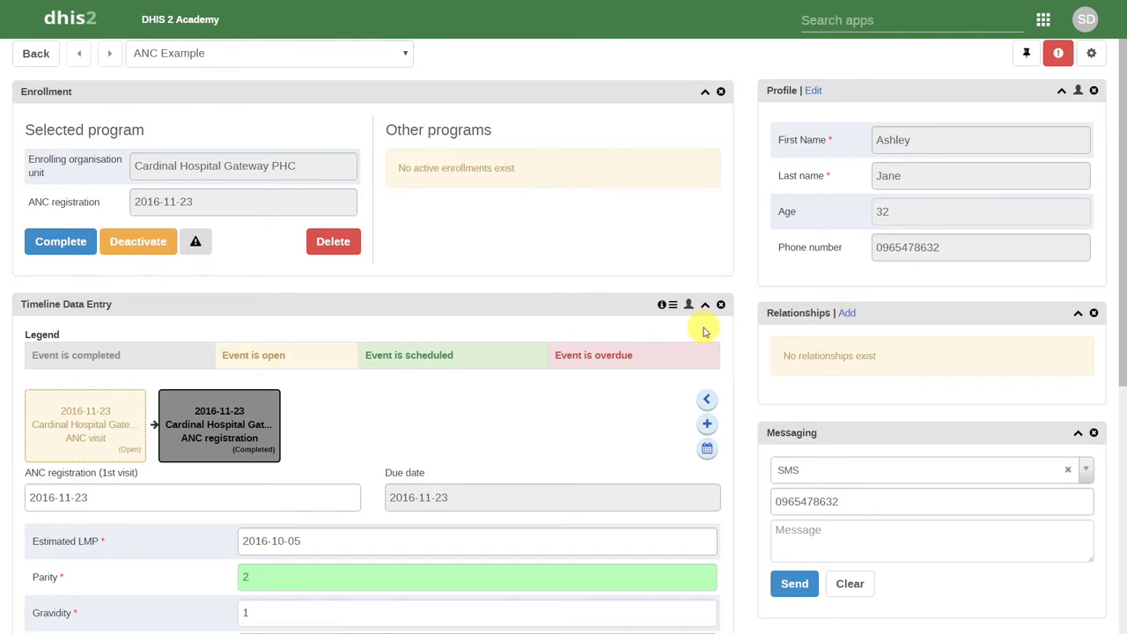
Open the person's profile for editing and save it
left_click(814, 91)
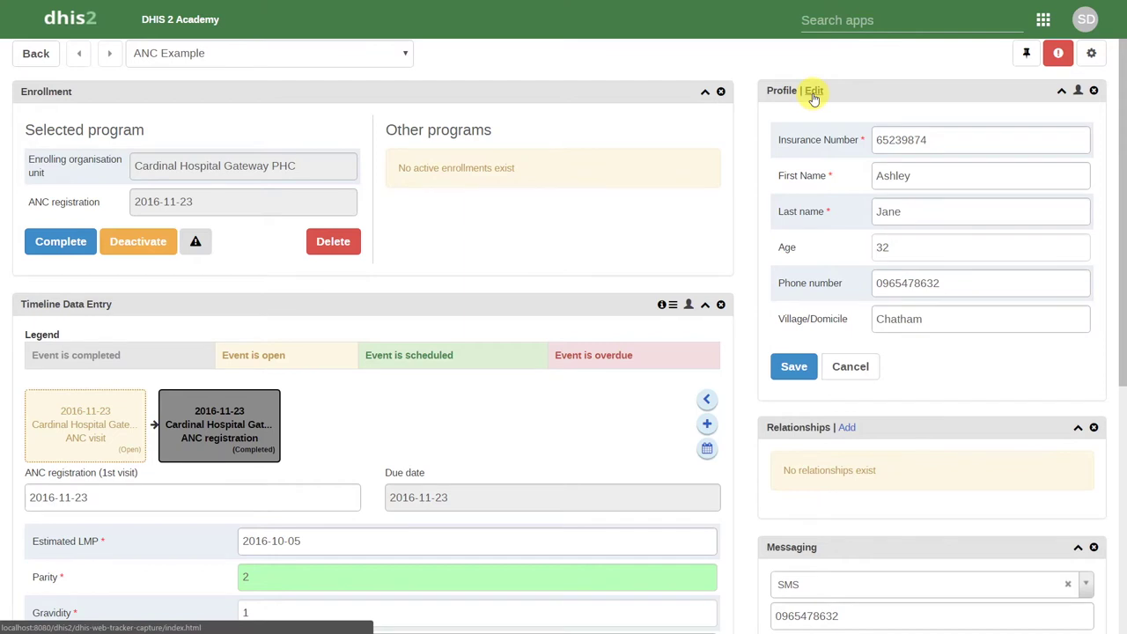
left_click(797, 367)
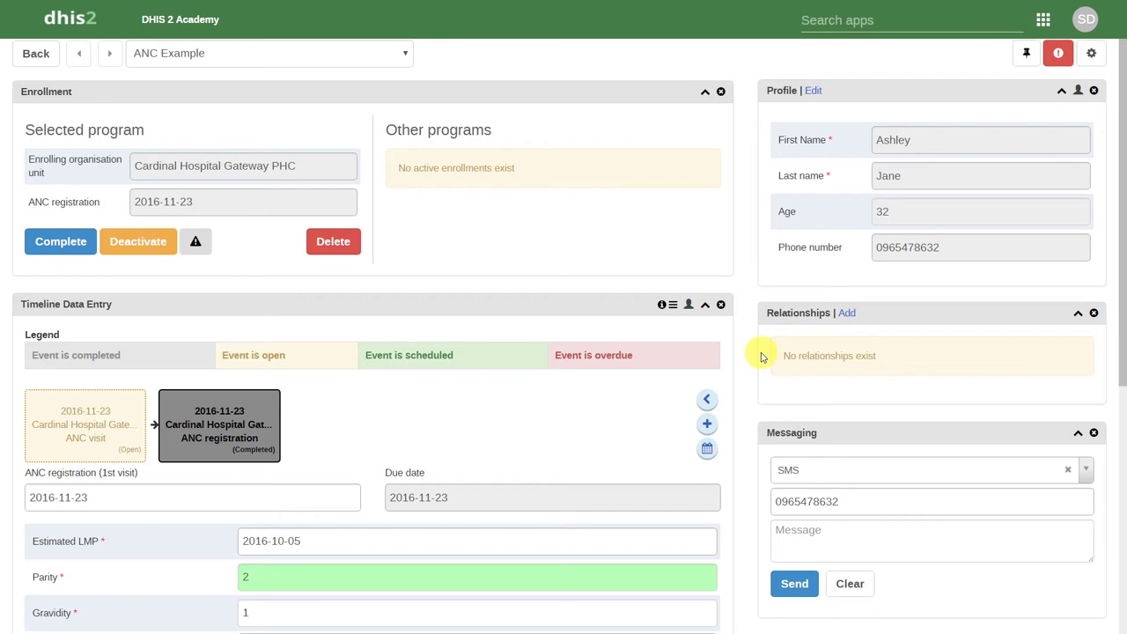
Add and save a Mother-Child relationship linking the mother to the third child listed under the Immunization program
left_click(847, 315)
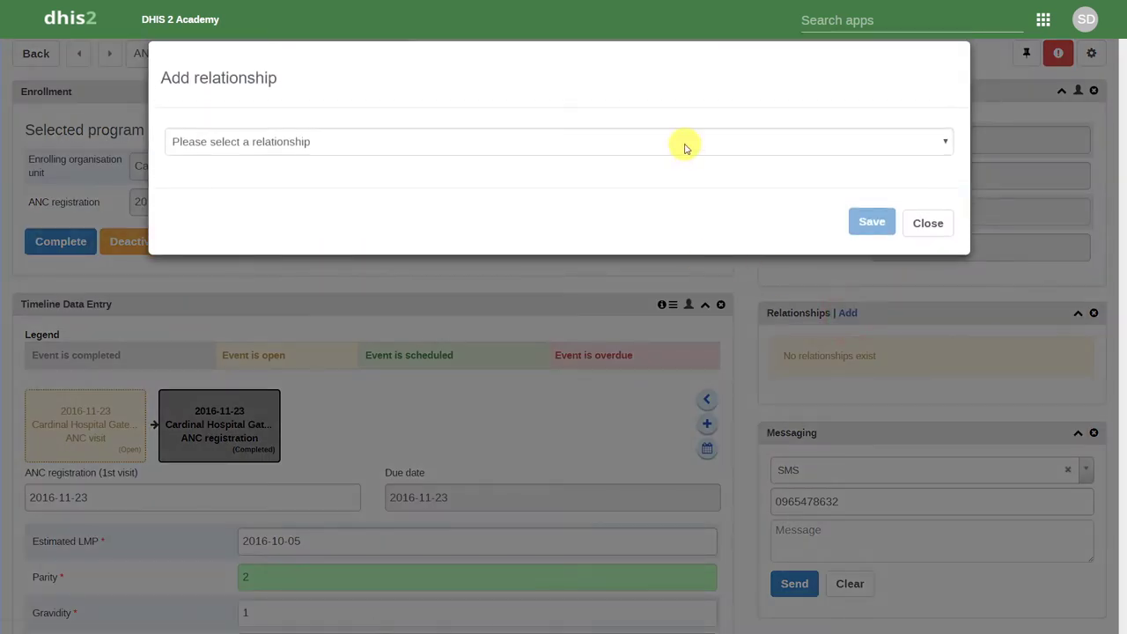
left_click(685, 147)
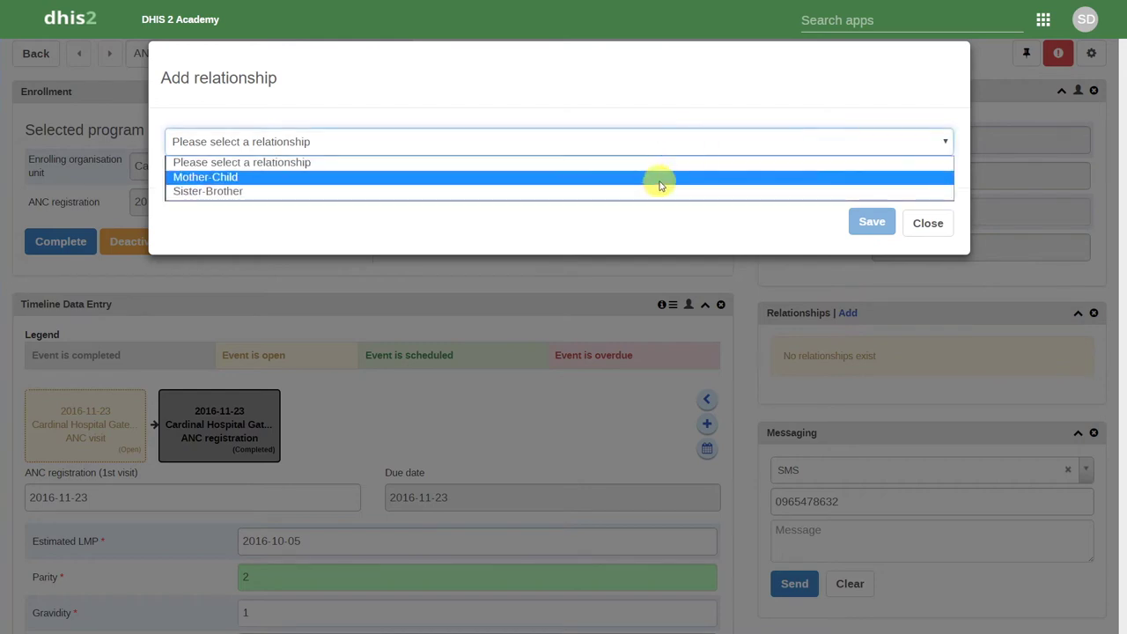
left_click(660, 181)
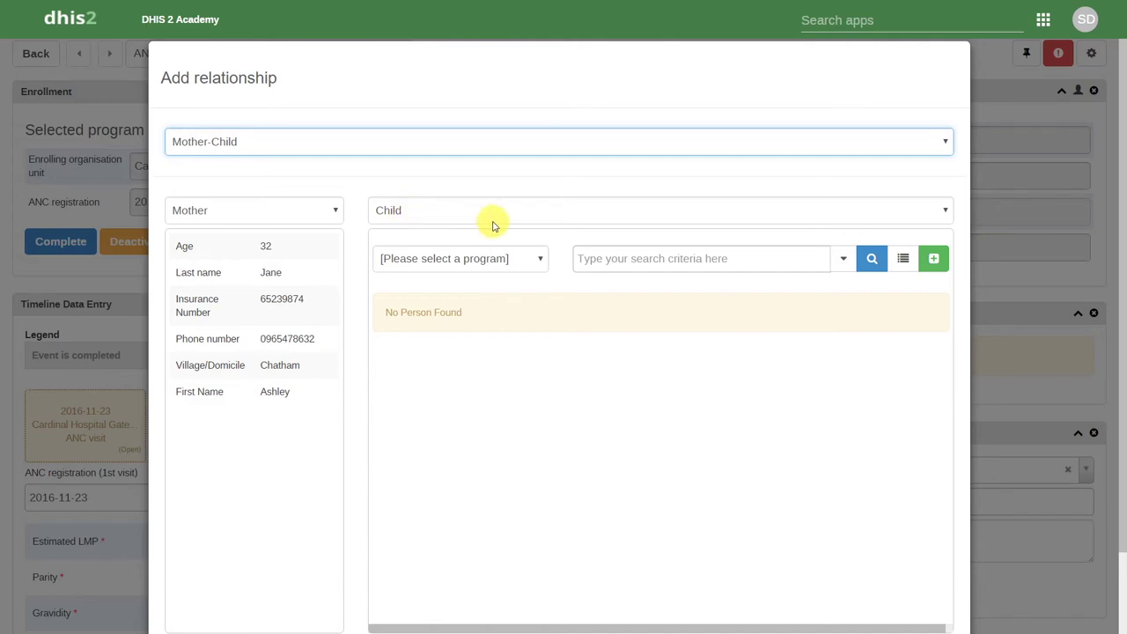
left_click(539, 260)
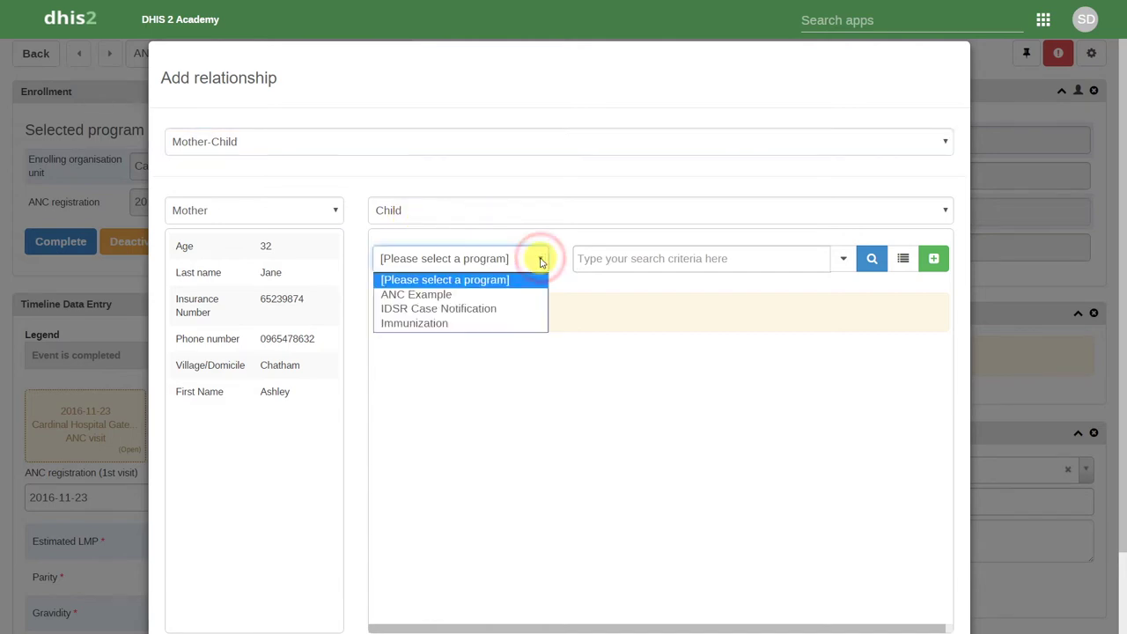
left_click(481, 326)
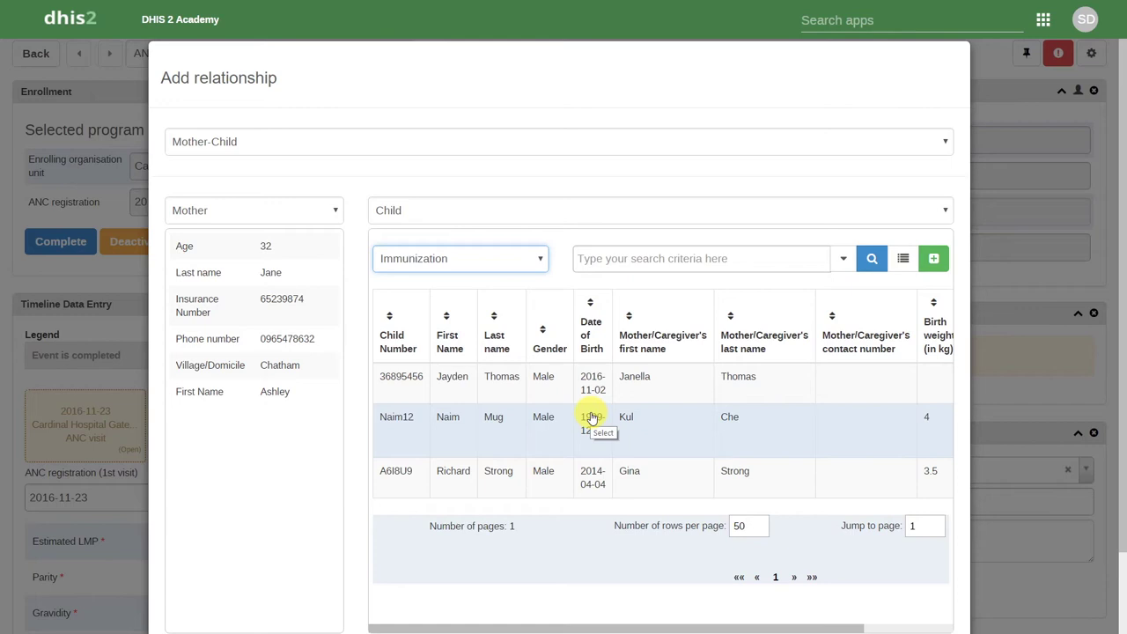
left_click(631, 477)
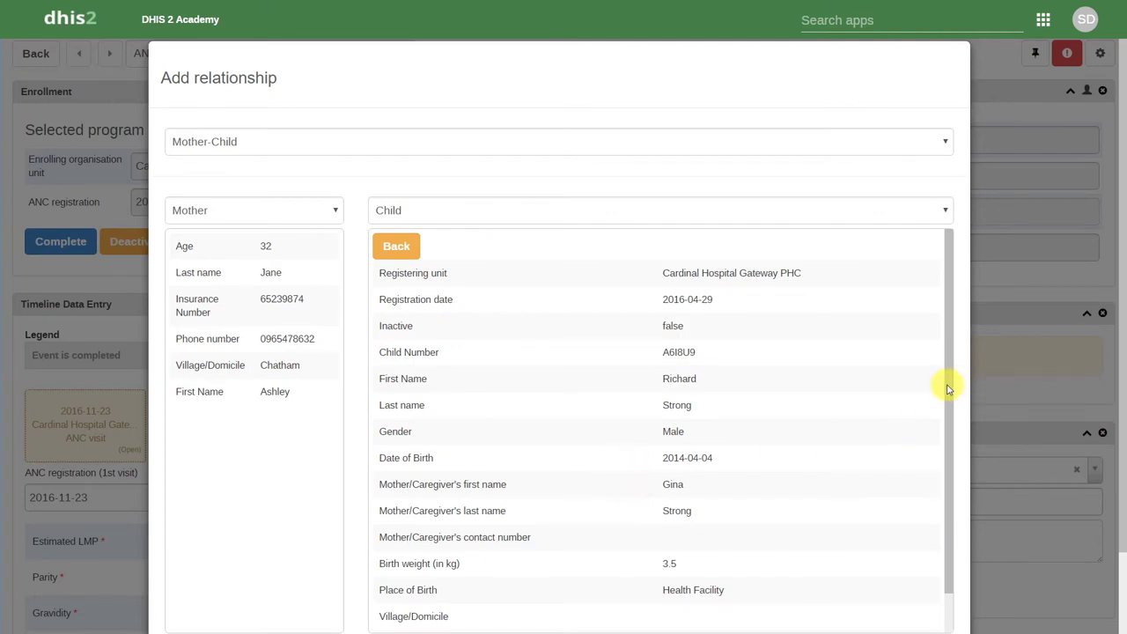
left_click_drag(946, 382, 939, 466)
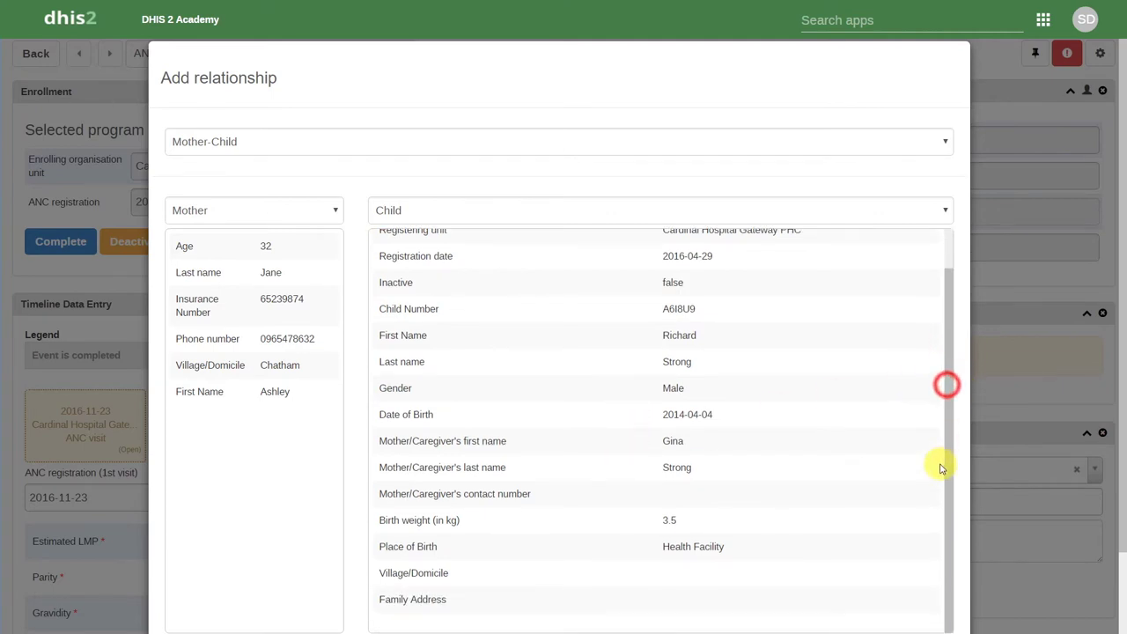
left_click_drag(1116, 474, 1123, 574)
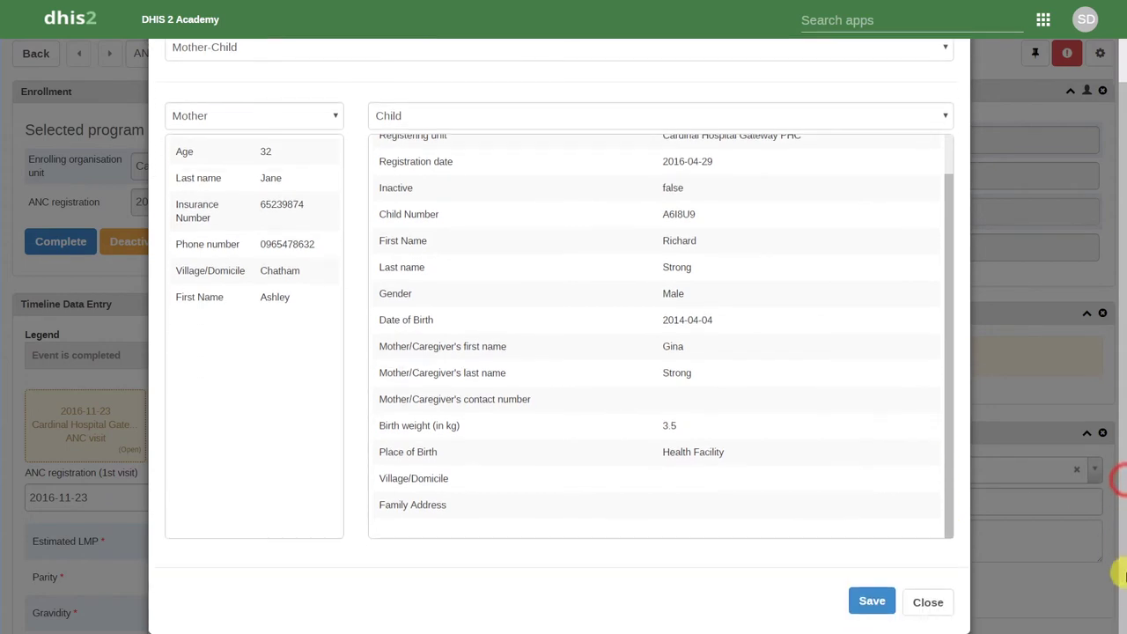
left_click(870, 602)
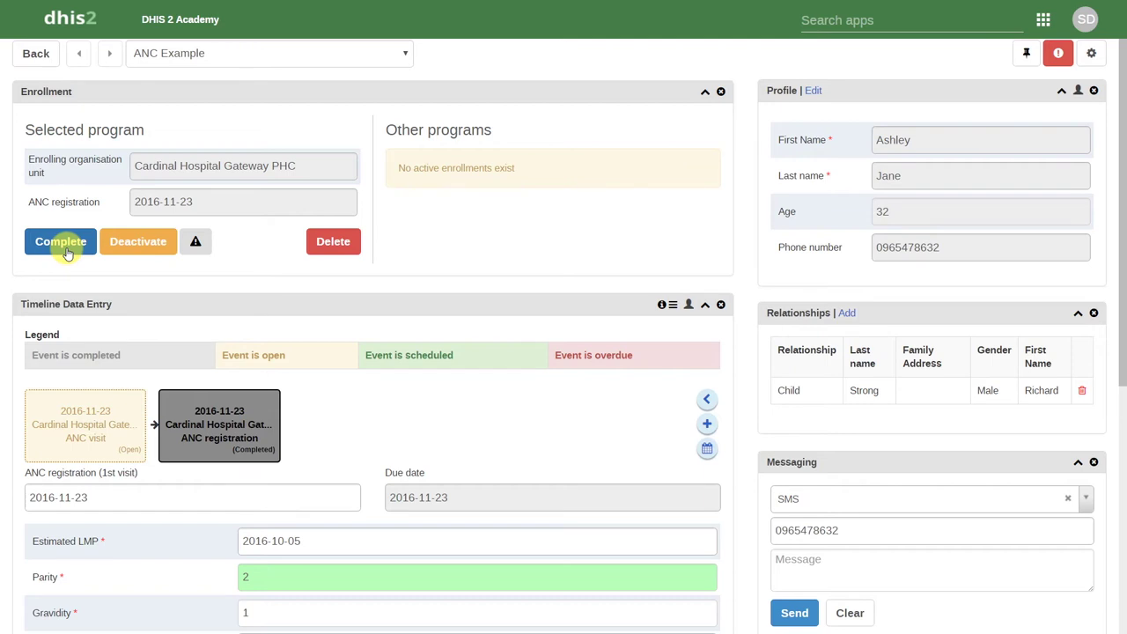
Open the ANC visit event from the timeline
left_click_drag(1120, 212, 1122, 374)
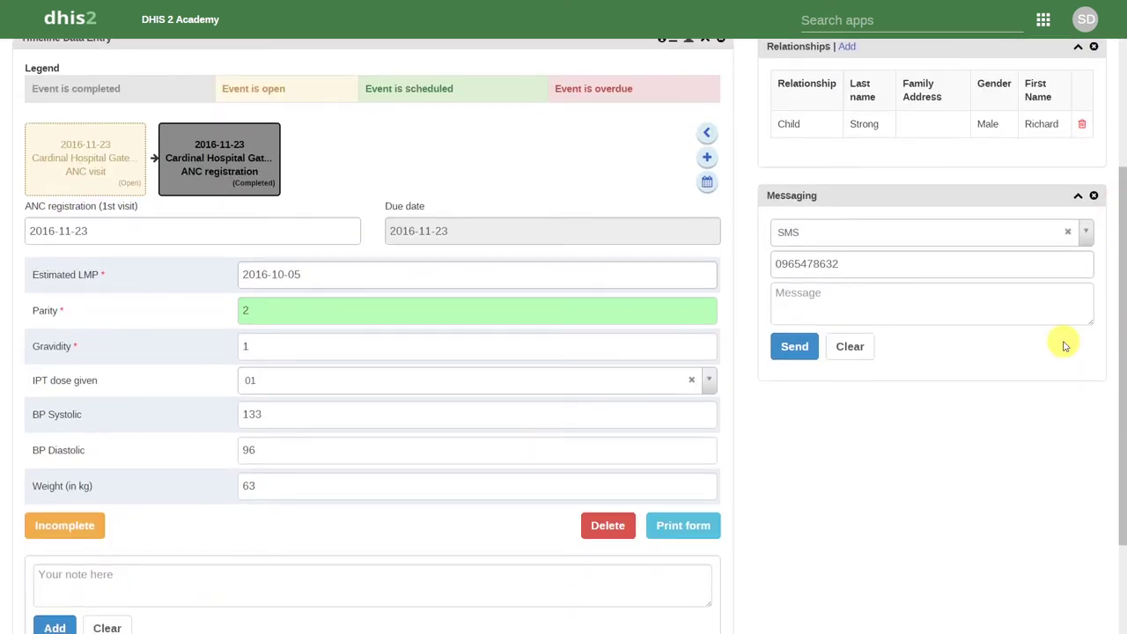
left_click(99, 185)
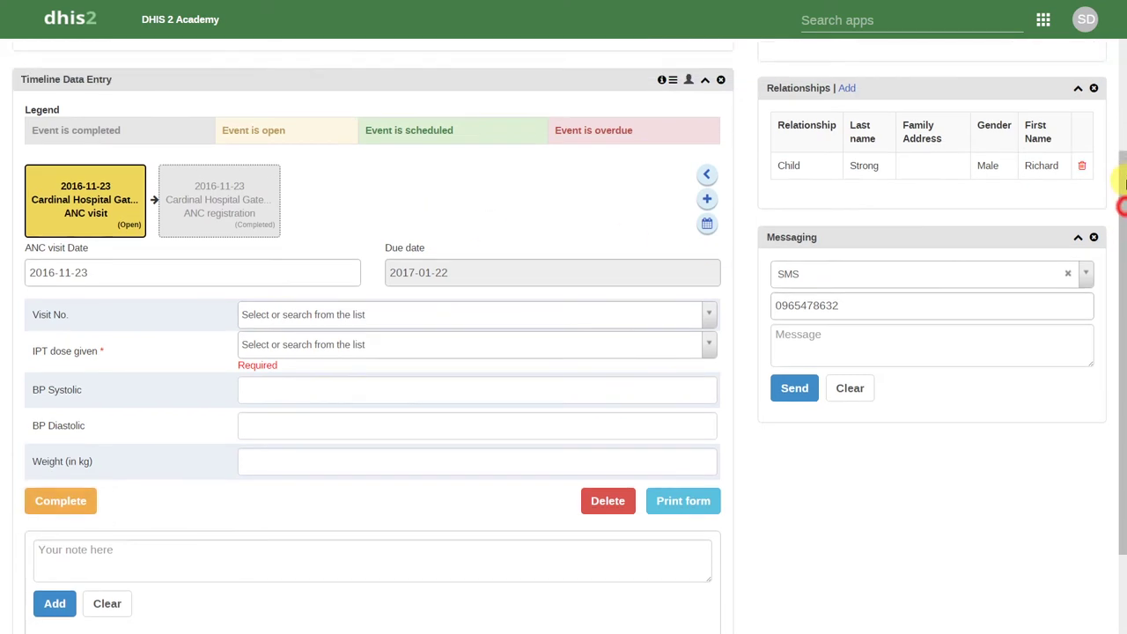
left_click_drag(1122, 208, 1123, 36)
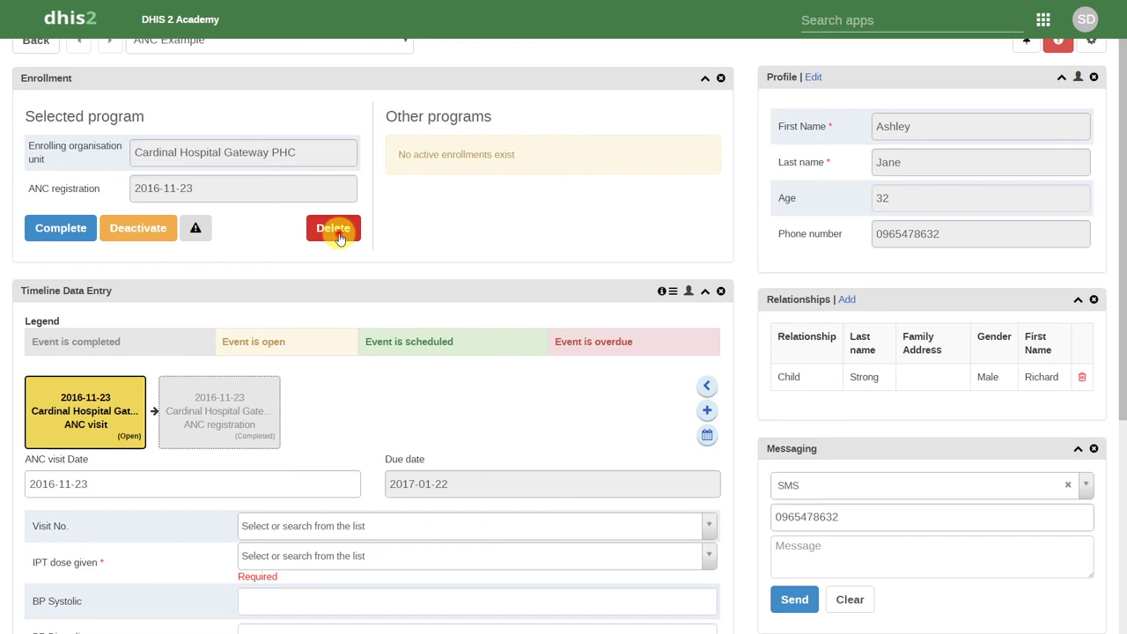
left_click(340, 236)
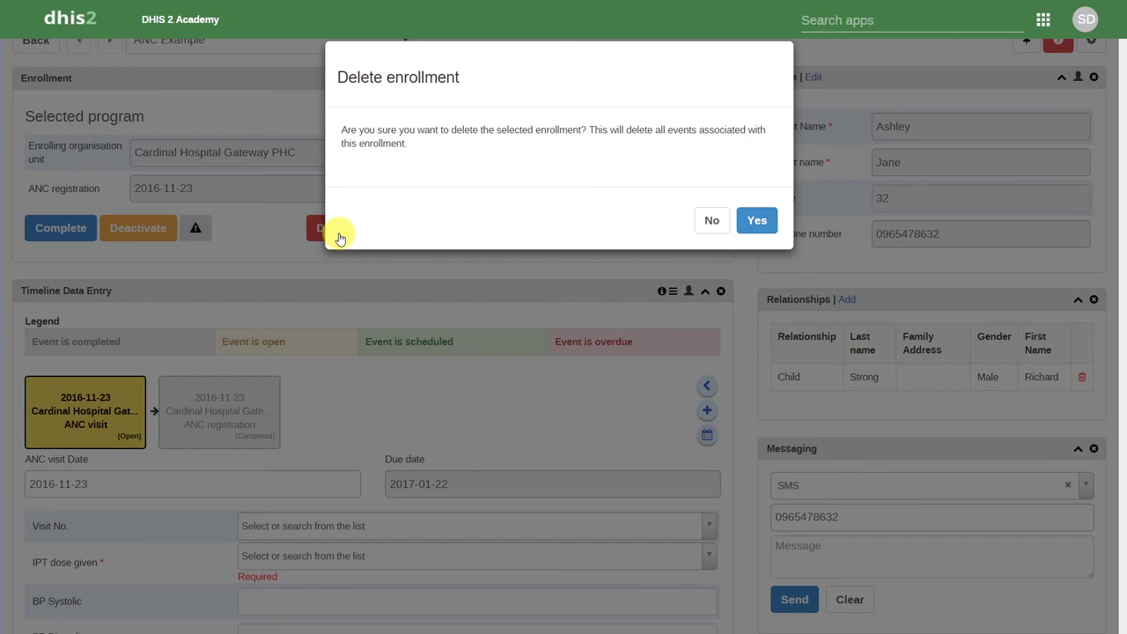
left_click(705, 221)
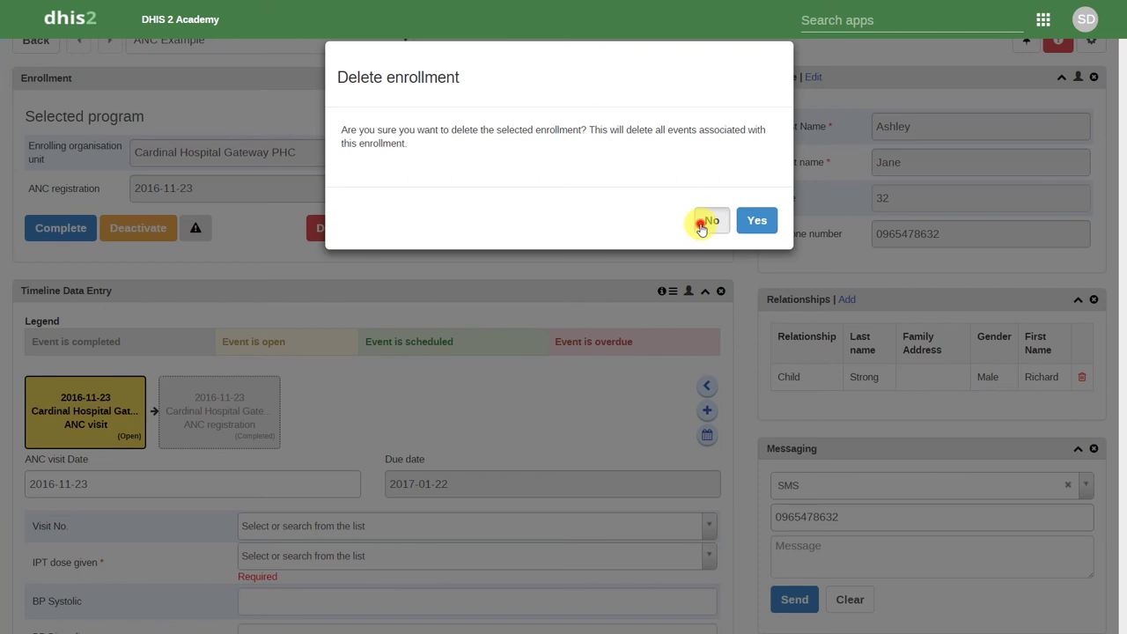
scroll(1121, 151, "up", 1)
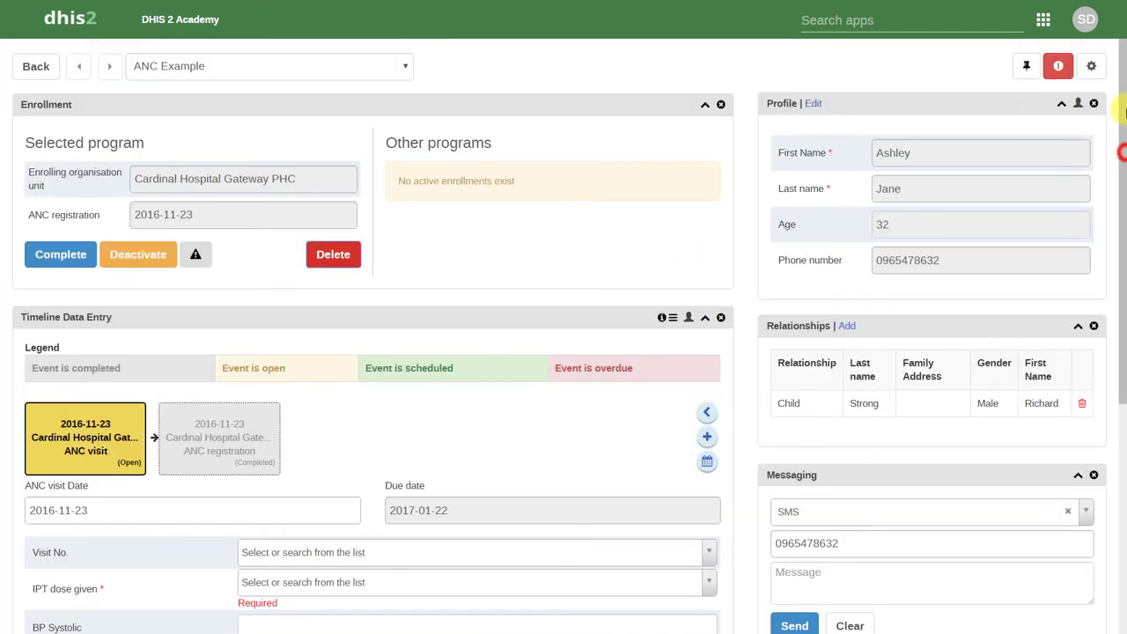
Review the available options for deactivating or deleting the person, and dismiss them without choosing any
left_click(1057, 79)
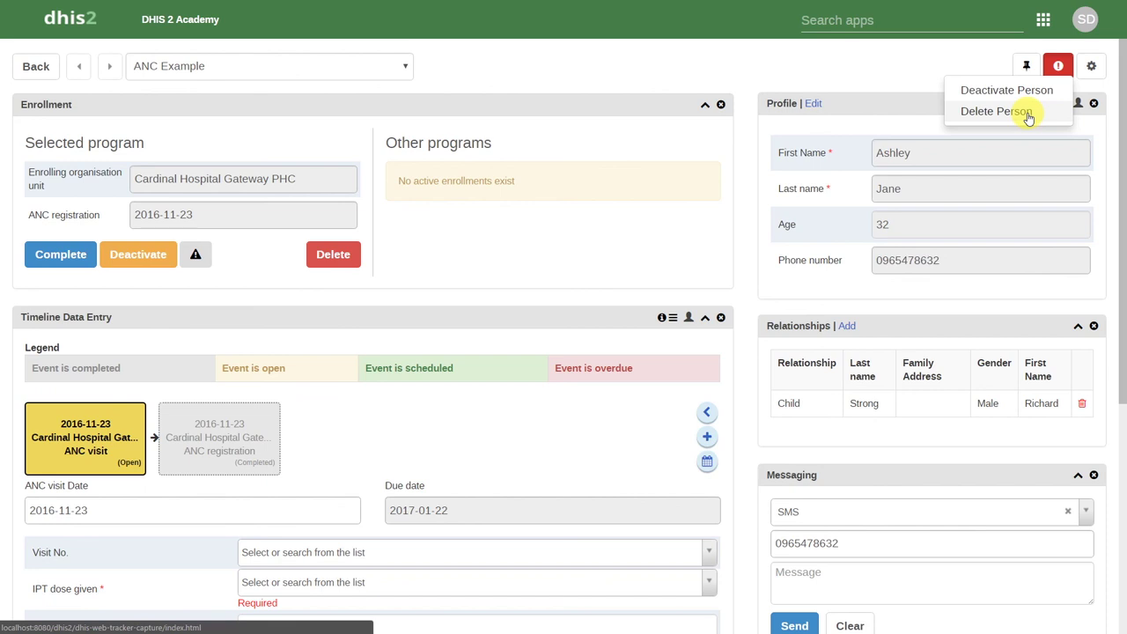
left_click(924, 76)
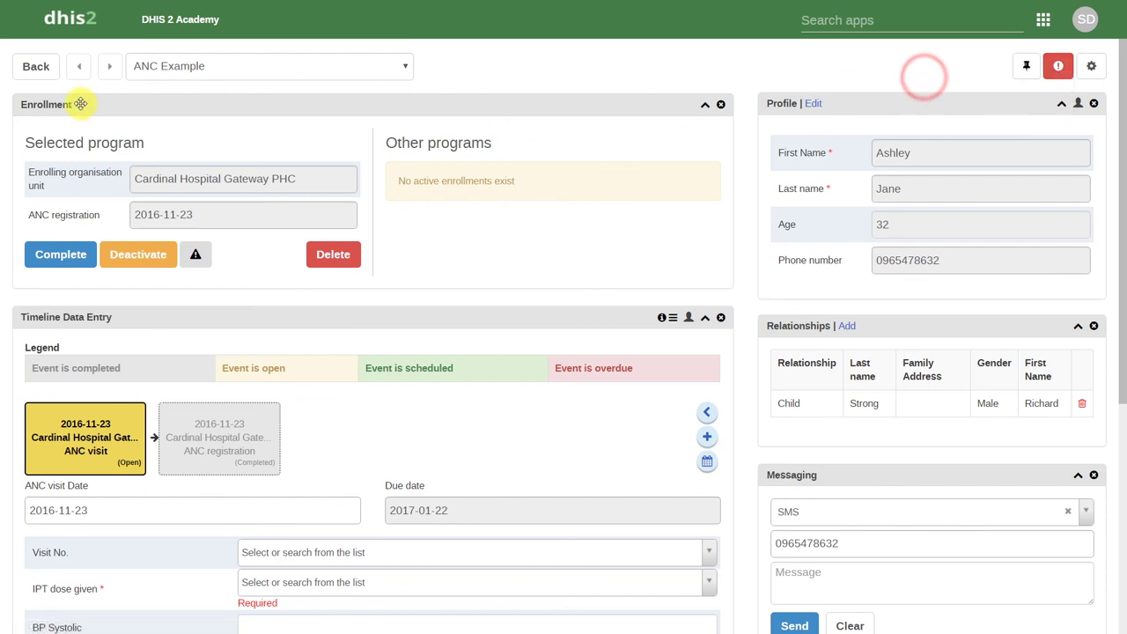
Return to the ANC Example person list and show the persons who have events today
left_click(36, 67)
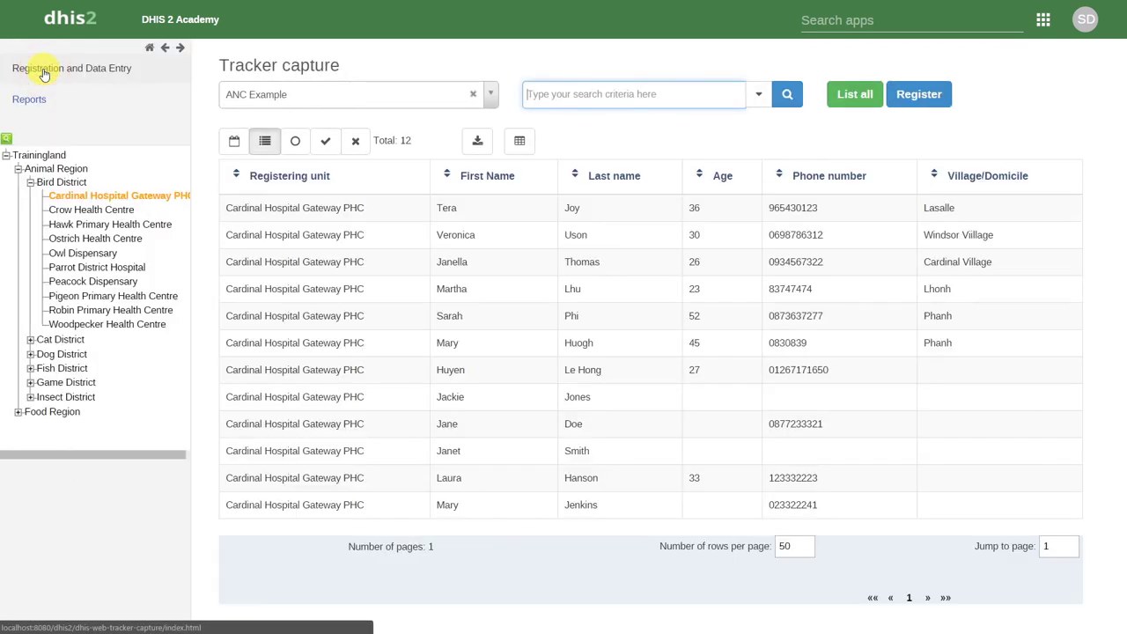
left_click(264, 146)
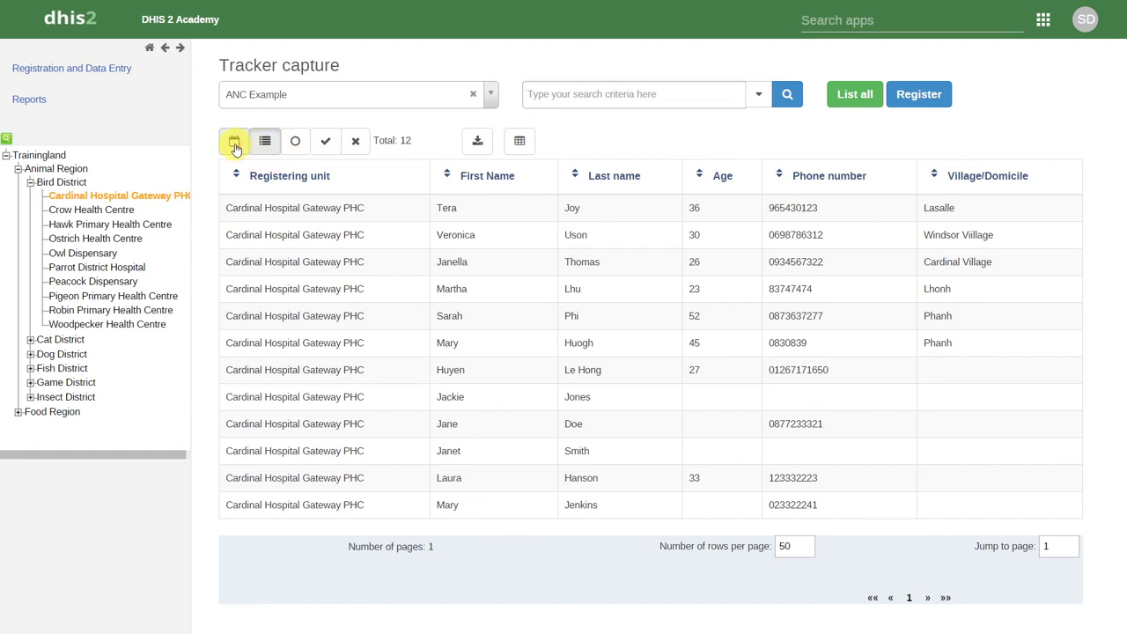
left_click(234, 145)
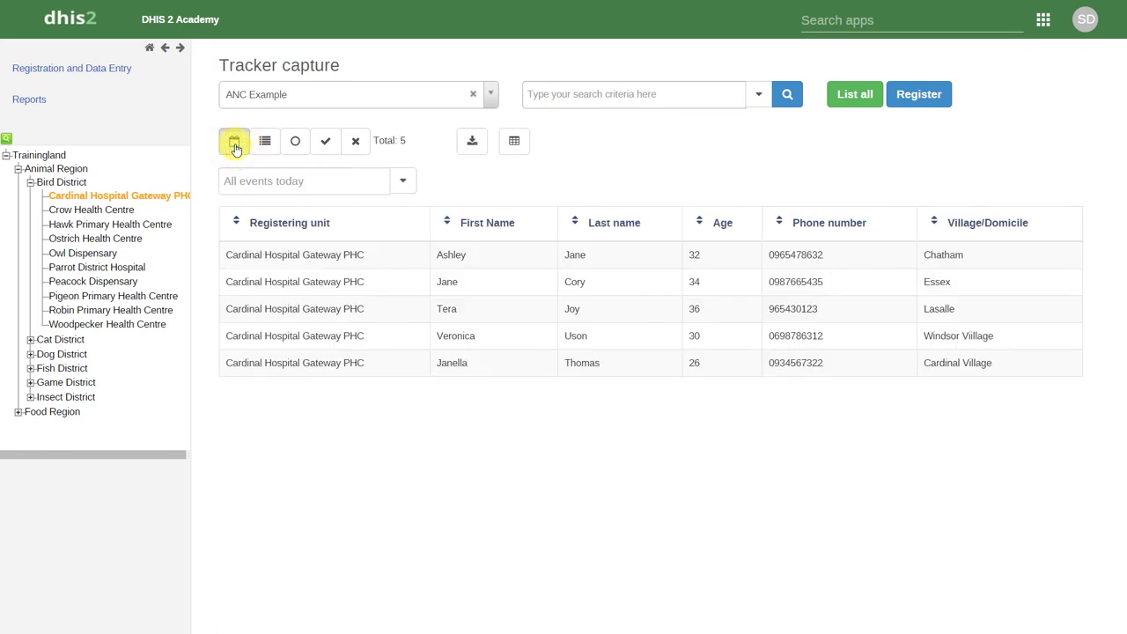
Show the full ANC Example person list and narrow it to only those with active enrollment
left_click(264, 146)
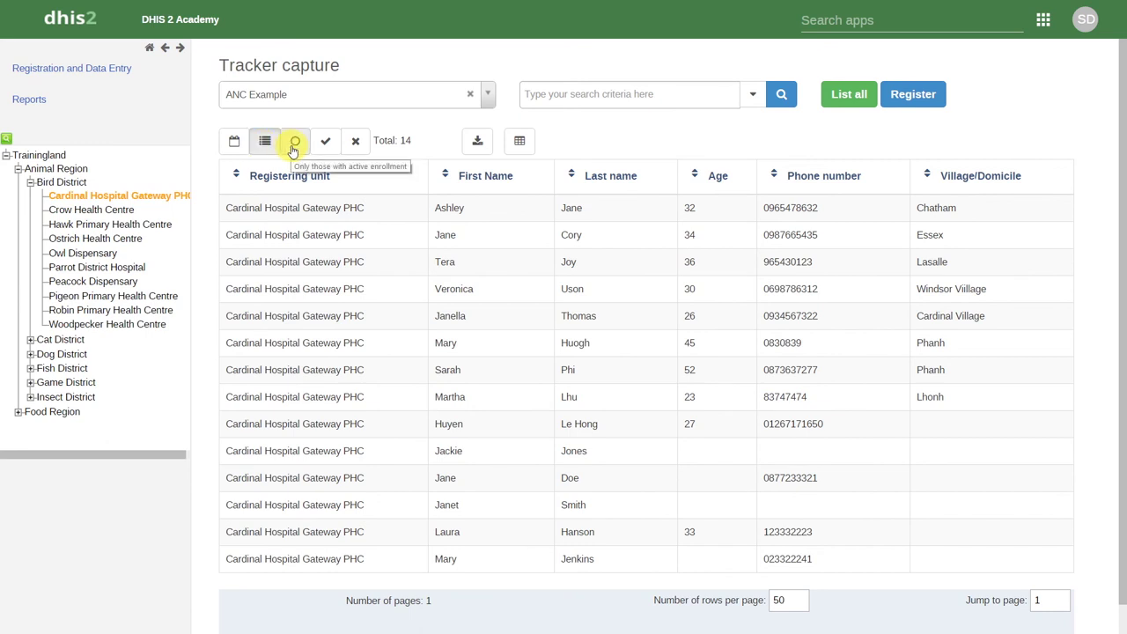
left_click(294, 146)
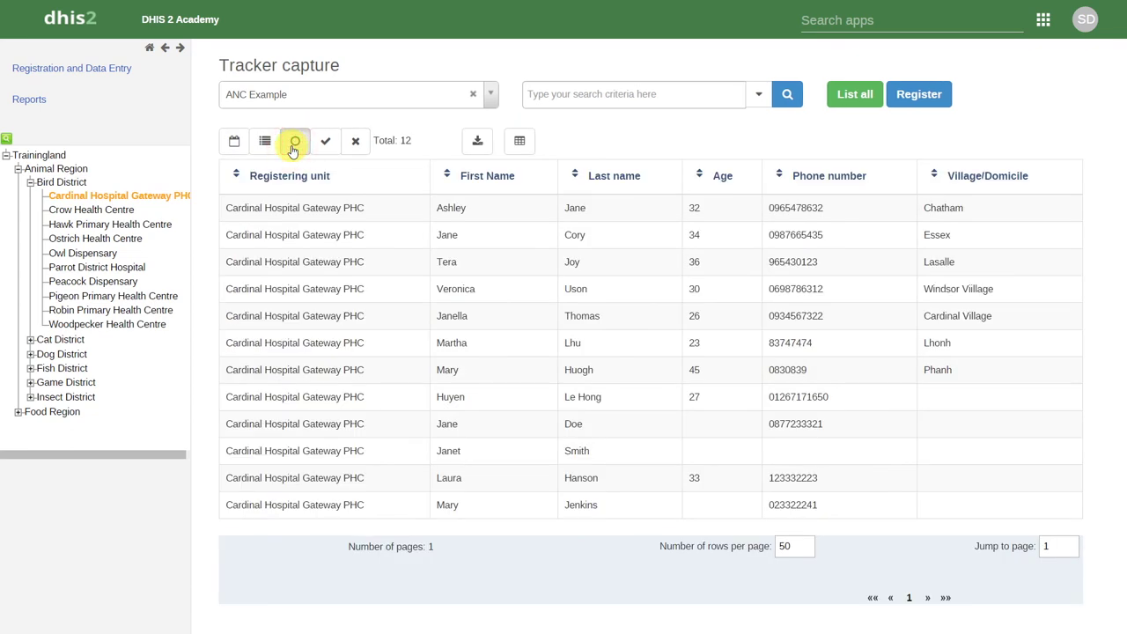